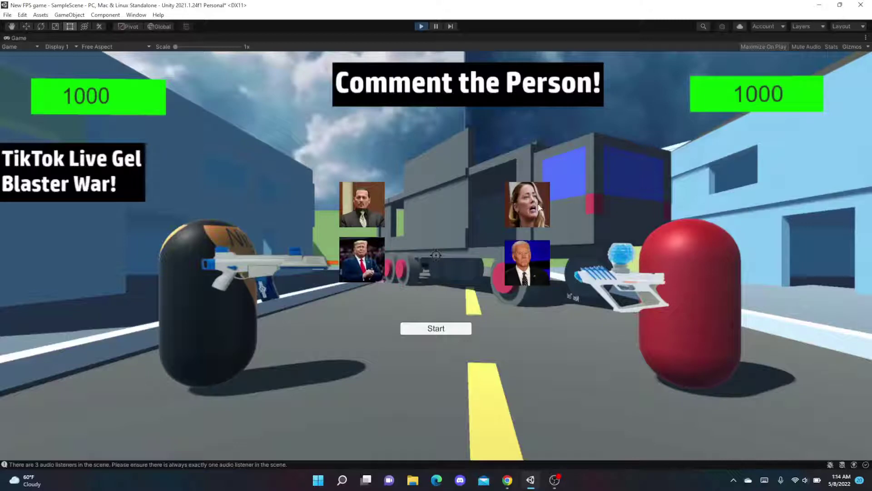
Start the gel-blaster battle and let it run until the right character's health runs out.
left_click(446, 330)
Start a battle between the two lower portrait characters, then exit Play mode.
left_click(450, 328)
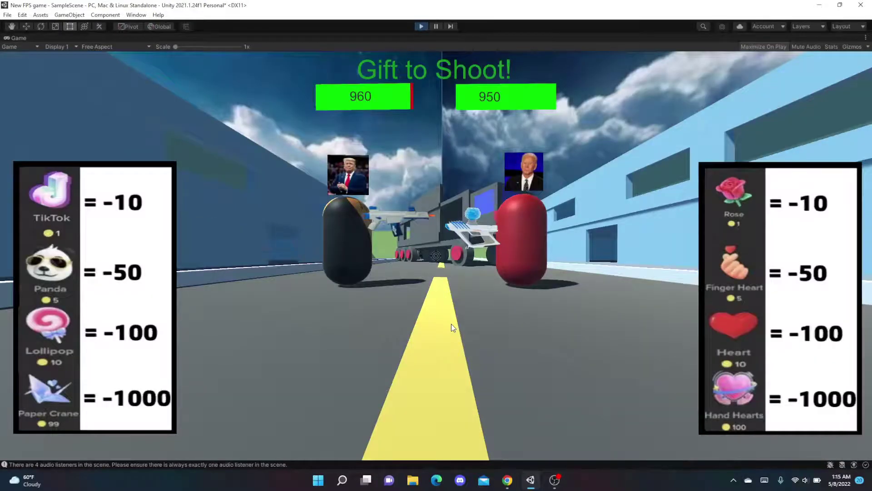
left_click(422, 27)
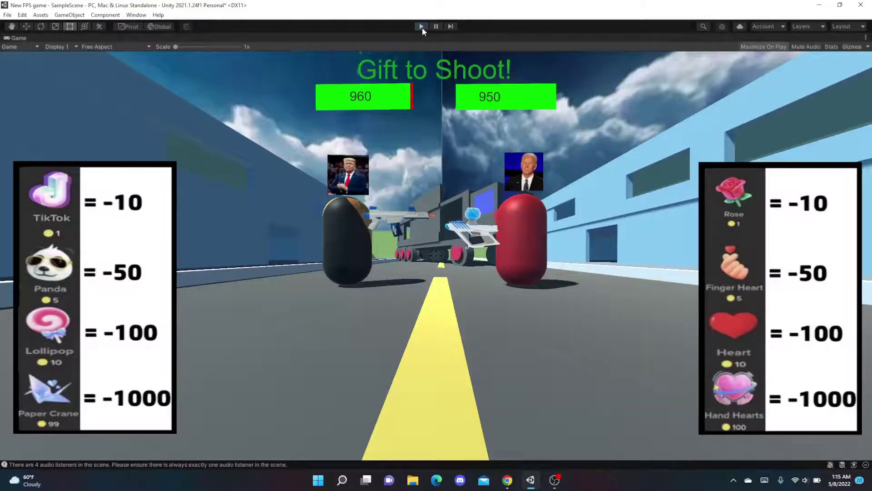